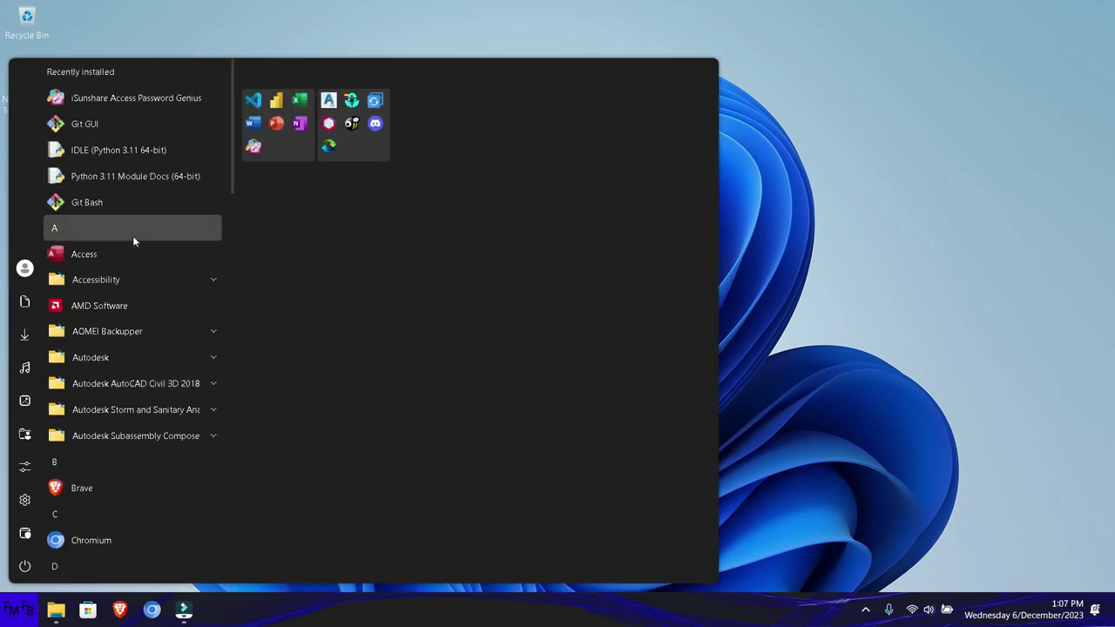
Step: Open a blank Excel workbook and enter the headers 'date' in A1 and 'currency' in B1
click(273, 131)
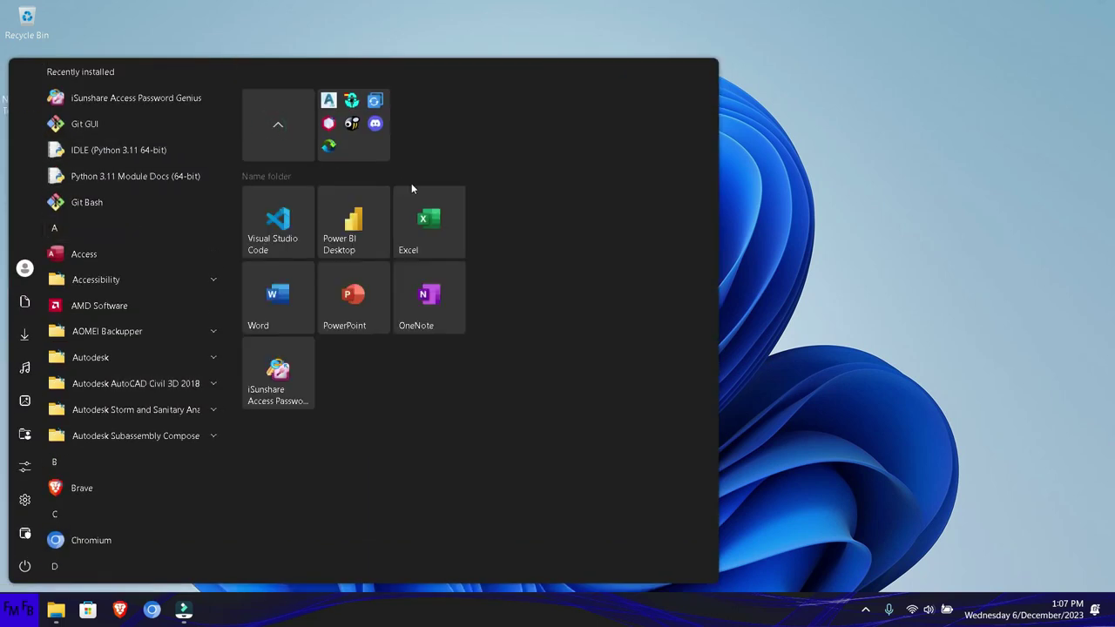
click(441, 214)
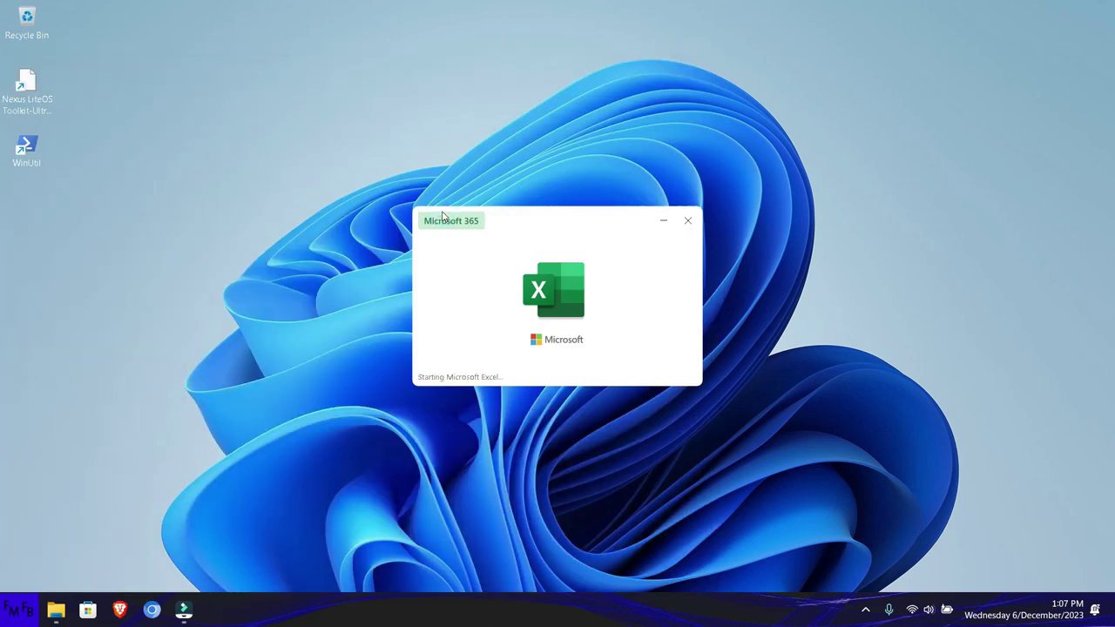
key(Return)
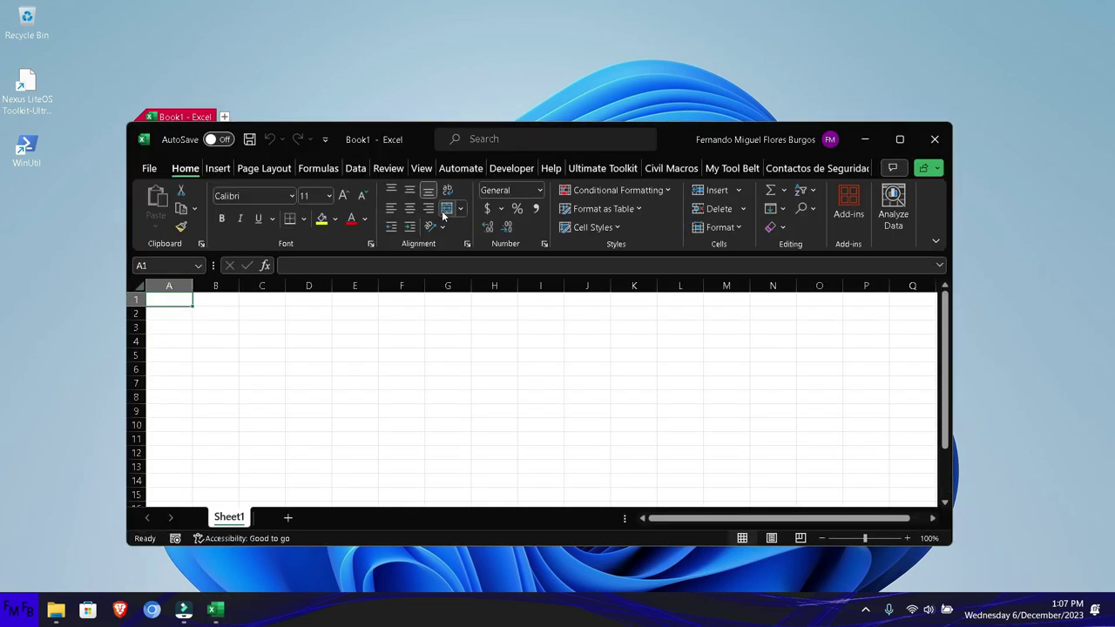
text(date)
key(Tab)
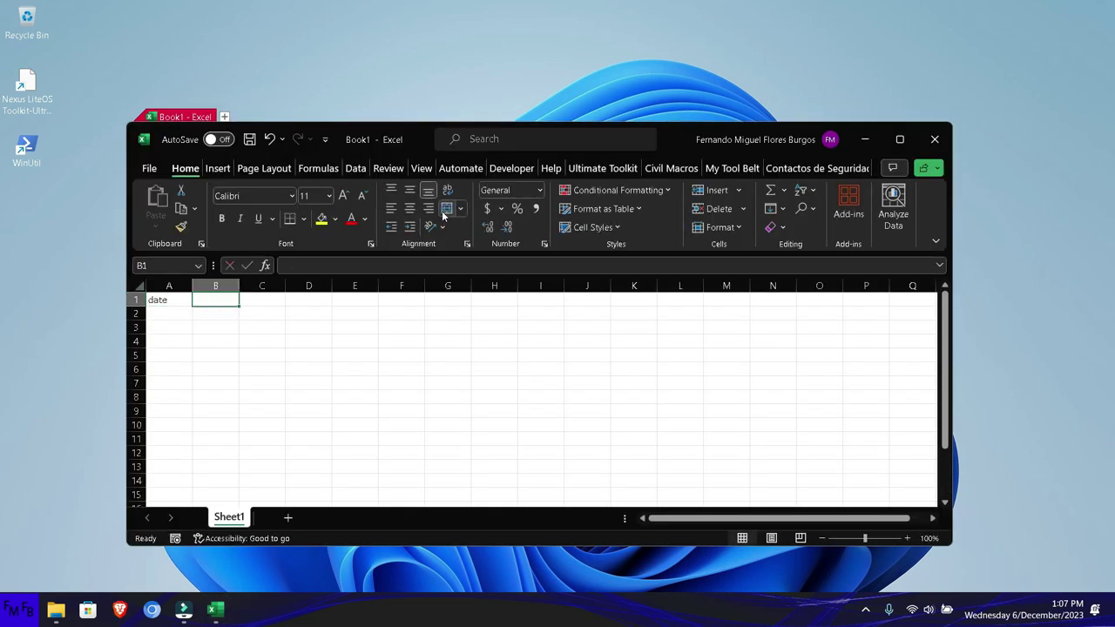
text(cur)
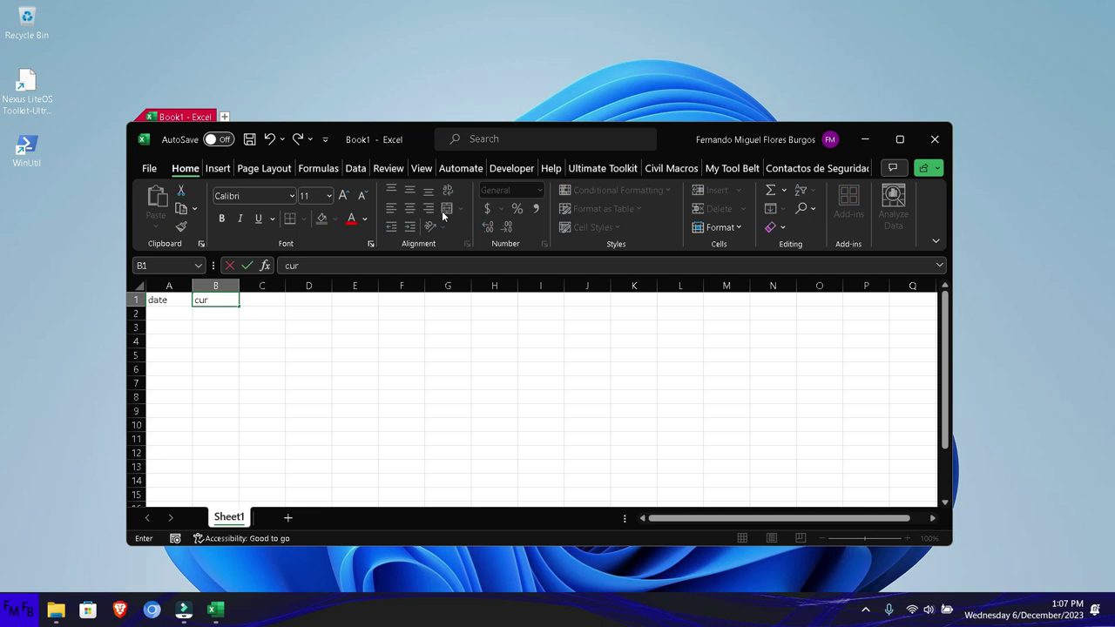
text(rency)
key(Return)
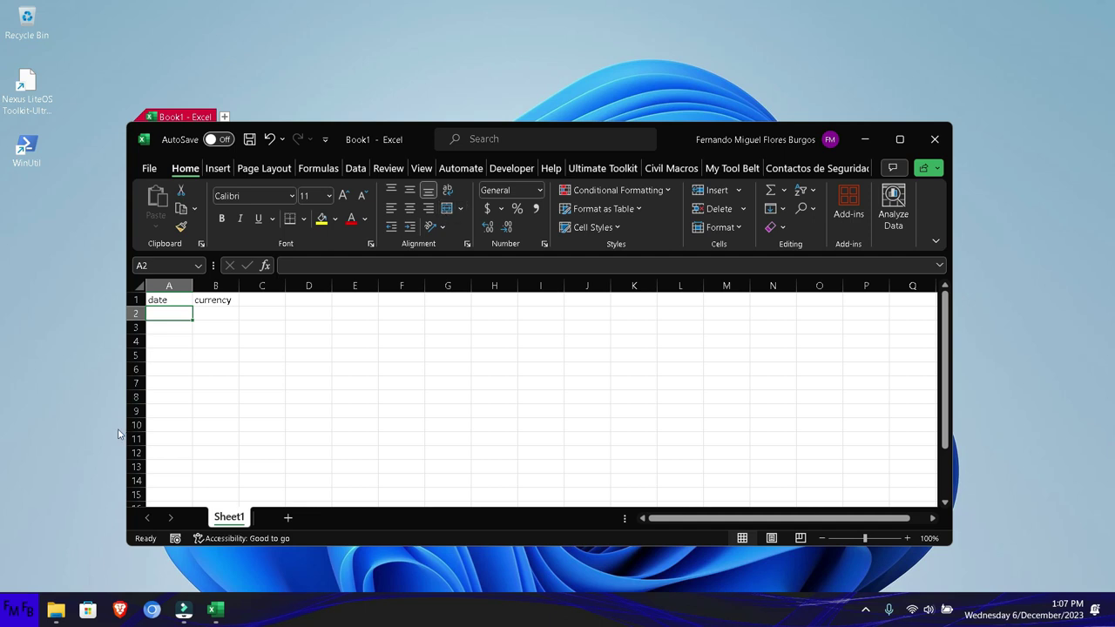
Step: Launch Power BI Desktop from the Start menu
click(19, 610)
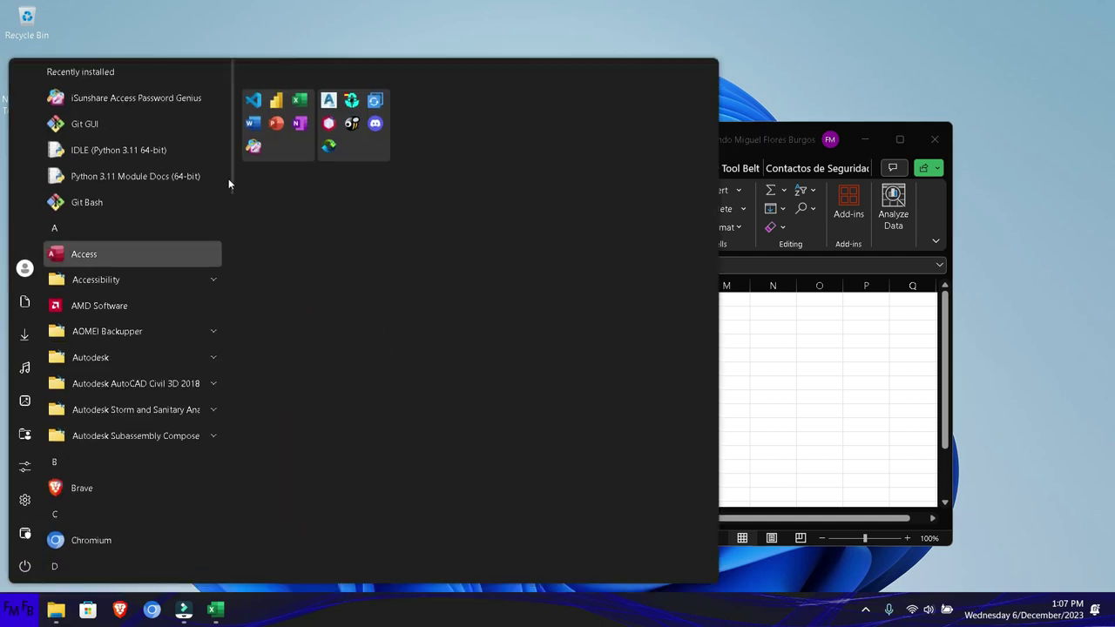
click(277, 135)
click(349, 224)
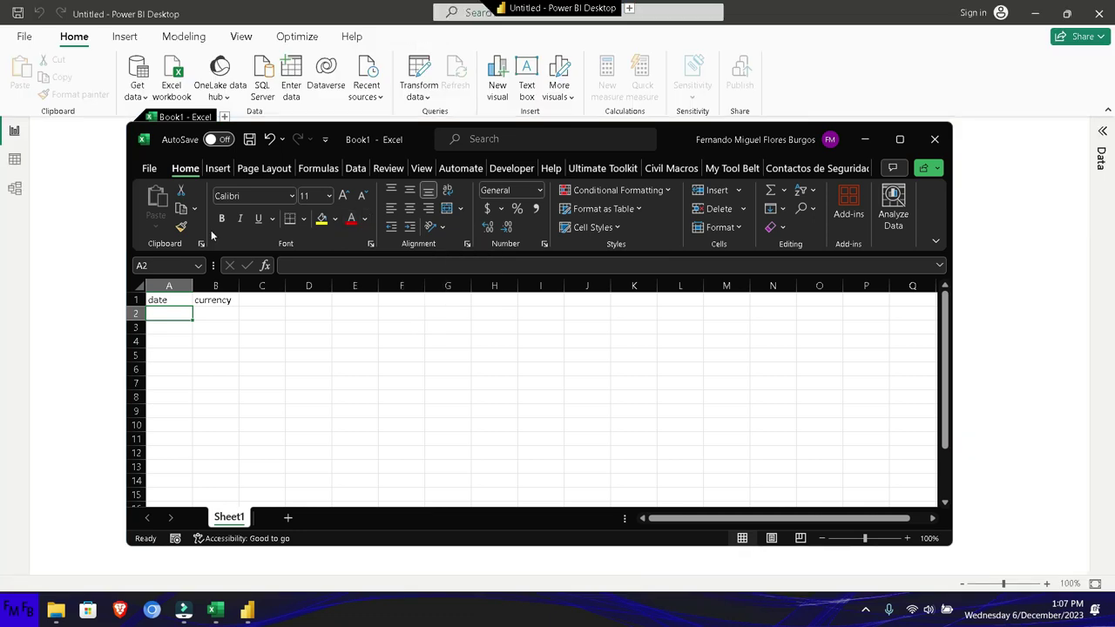
click(85, 241)
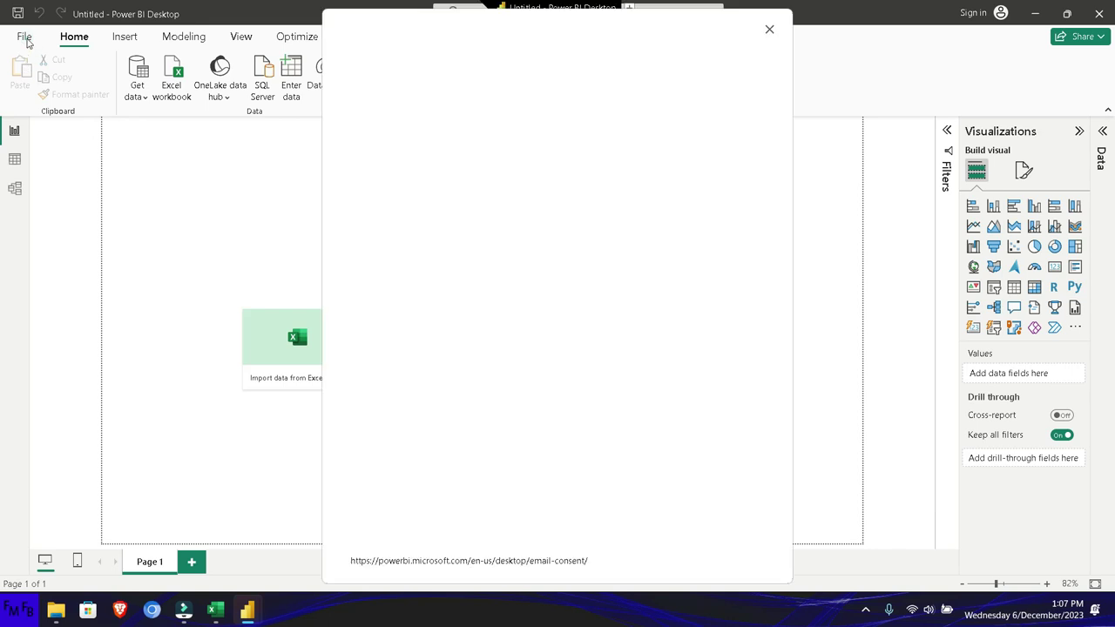
Step: Dismiss the welcome screen and show the File menu's Options and settings page
click(23, 39)
click(21, 42)
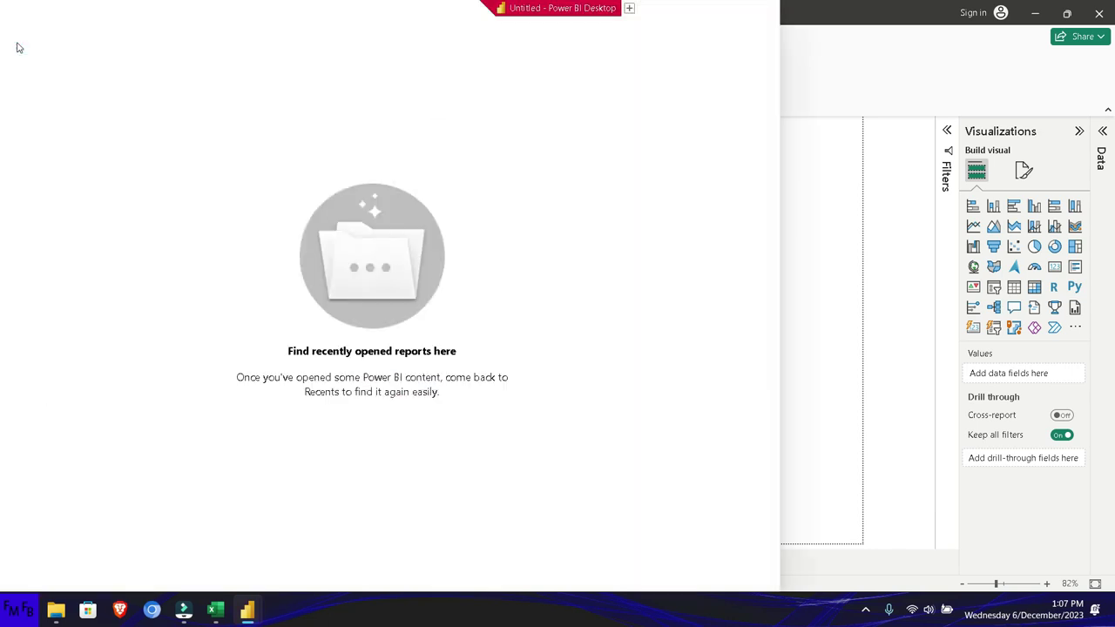
click(70, 287)
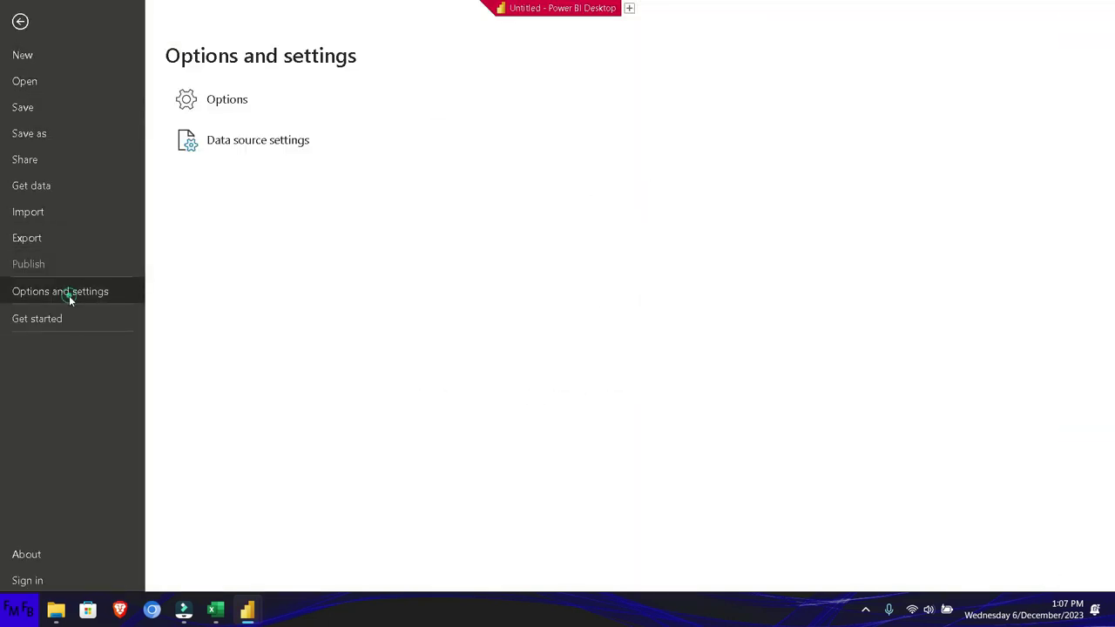
Step: In Options > Current File > Data Load, untick Detect column types and headers for unstructured sources
click(233, 102)
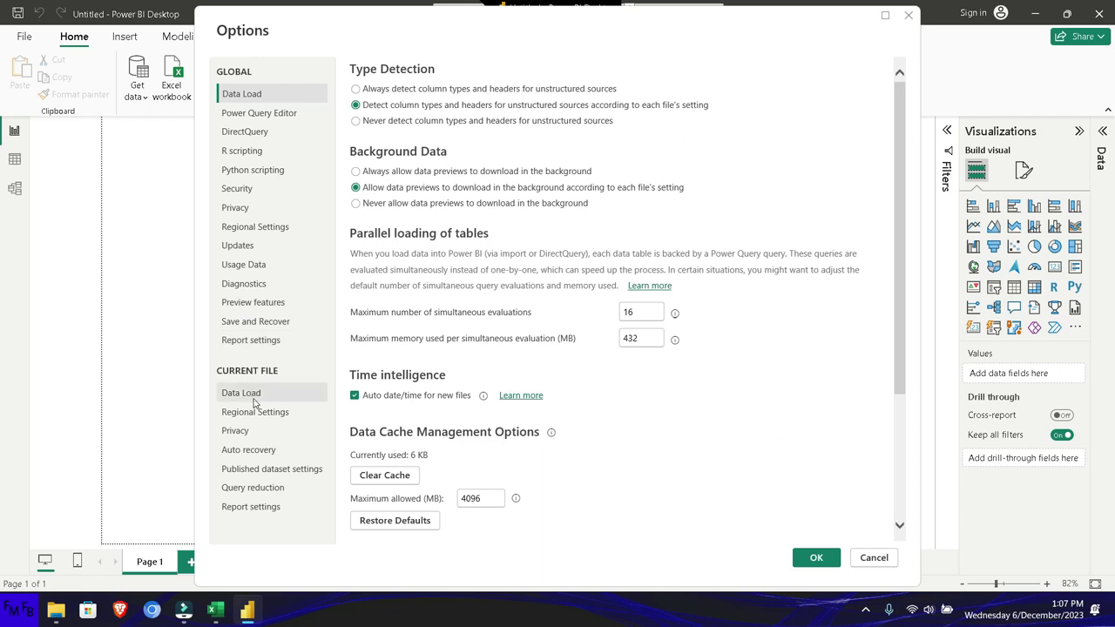
click(253, 397)
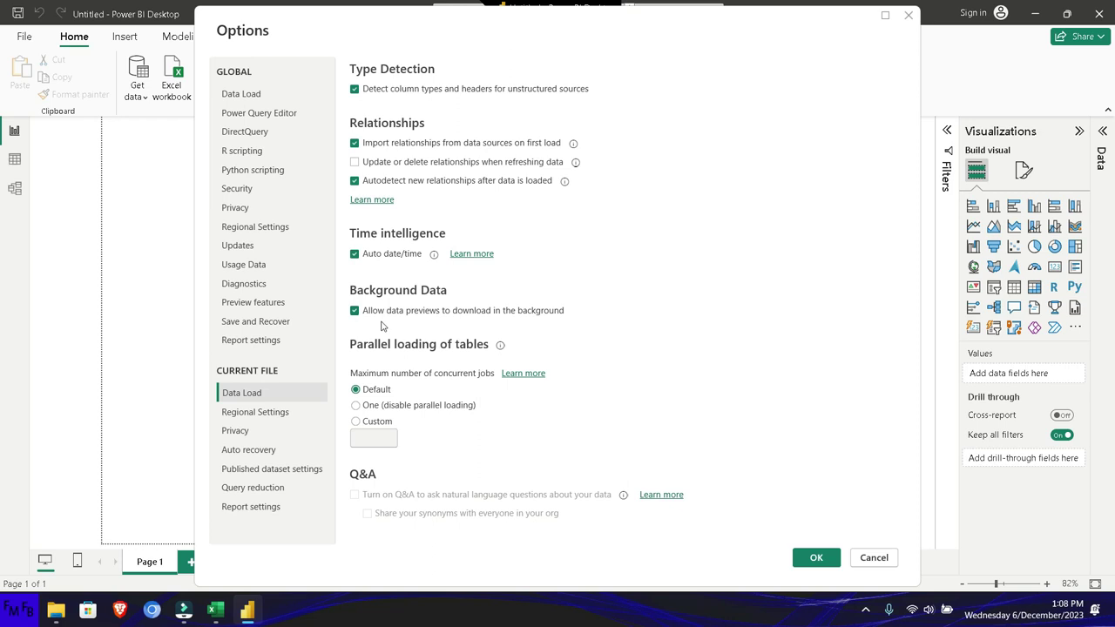
click(353, 91)
click(816, 558)
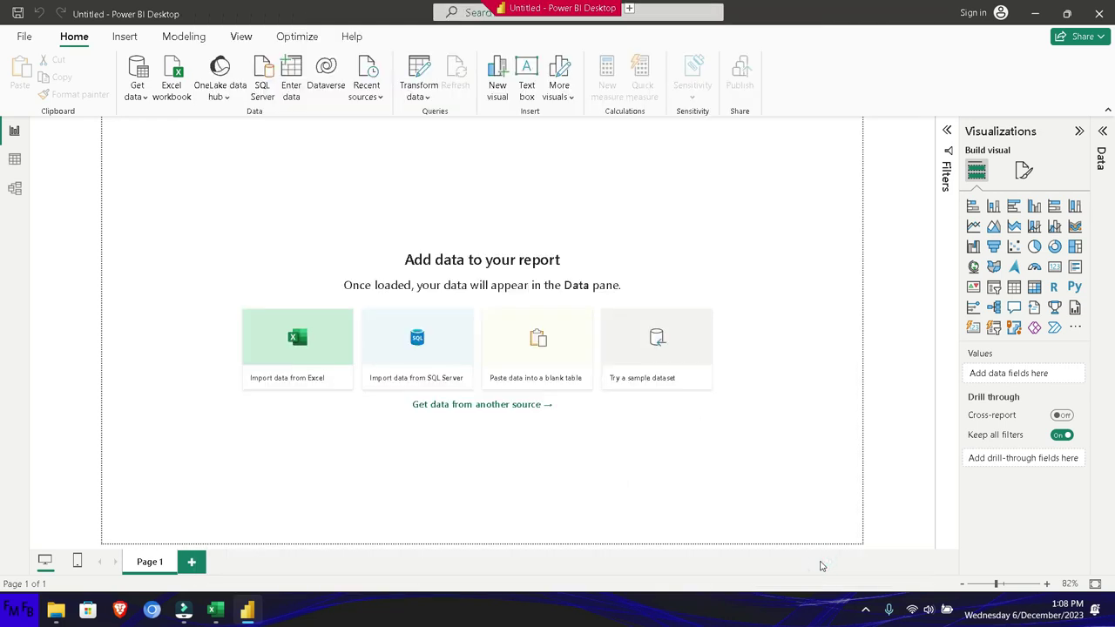
Step: Enter the dates 12-31-2023 and 11-25-2022 in A2 and A3 of the Excel sheet
key(alt+Tab)
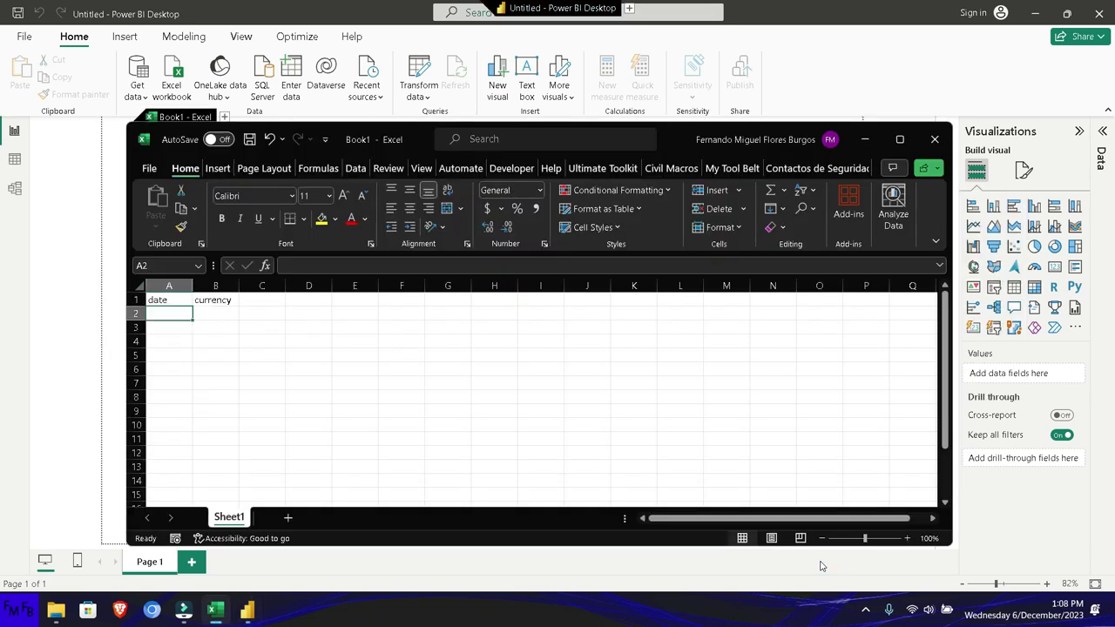
text(12-31)
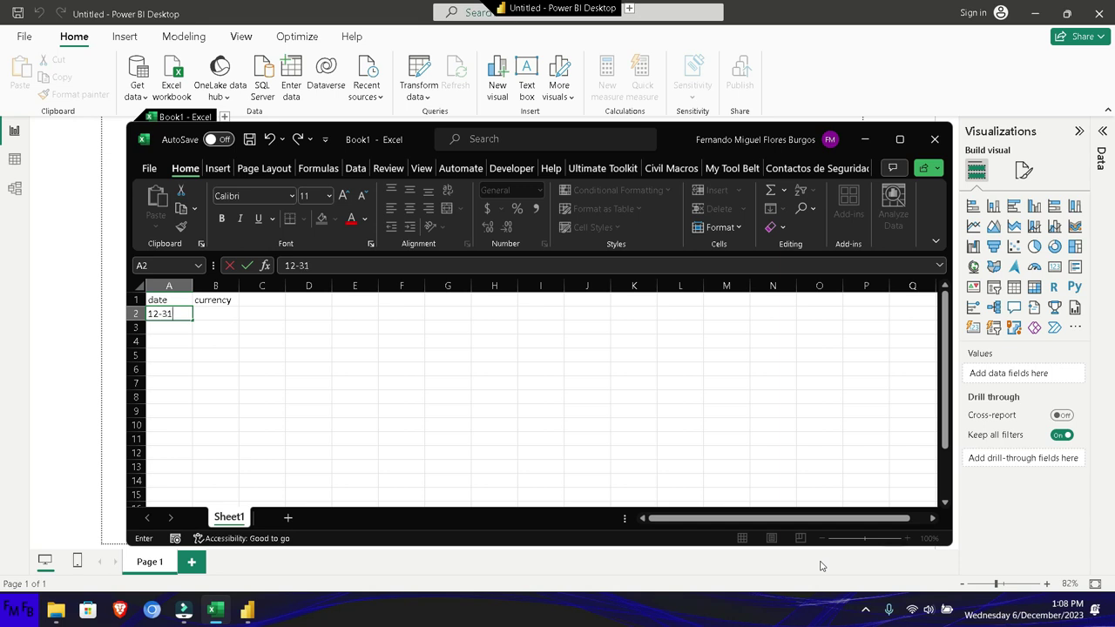
text(-2023)
key(Return)
text(11-25)
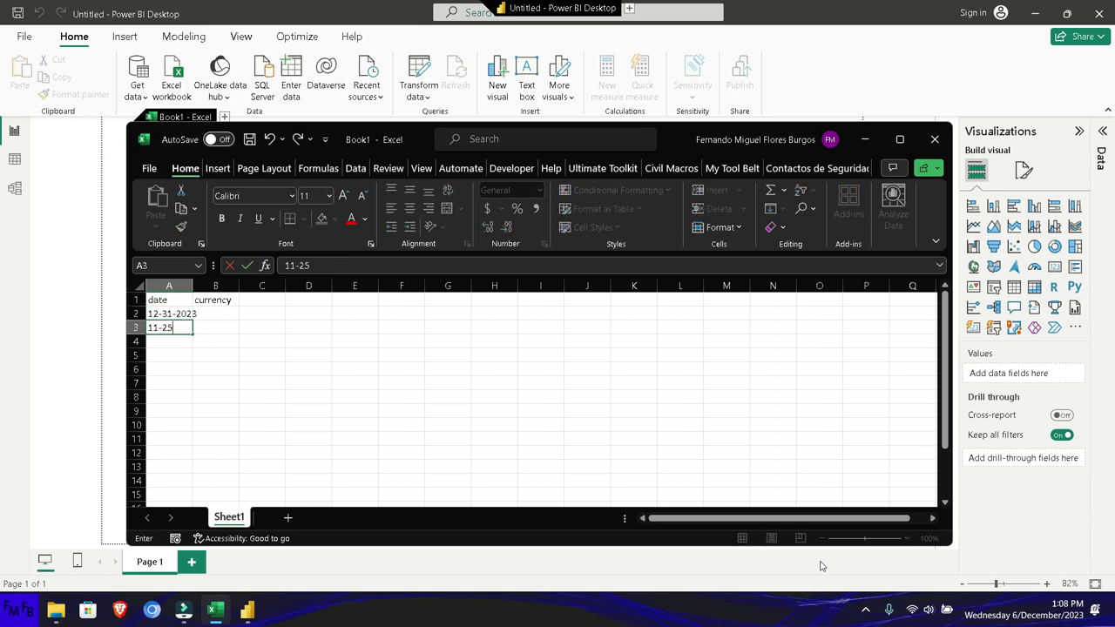
text(-2)
key(Tab)
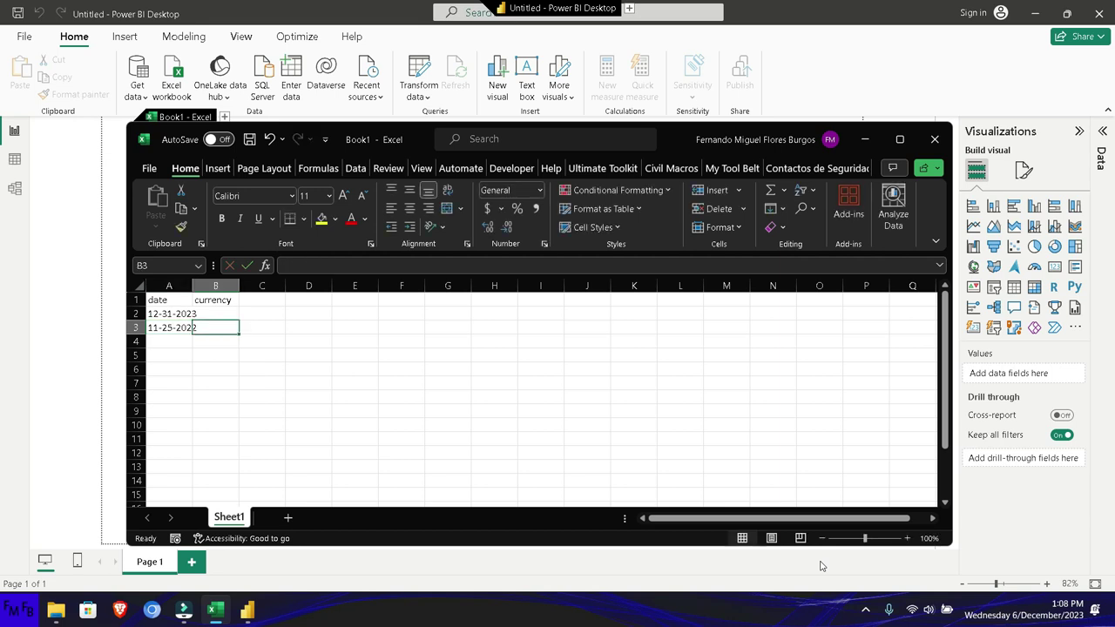
Step: Enter the currency values 1.1516 and 2.3625 in B2 and B3
key(Up)
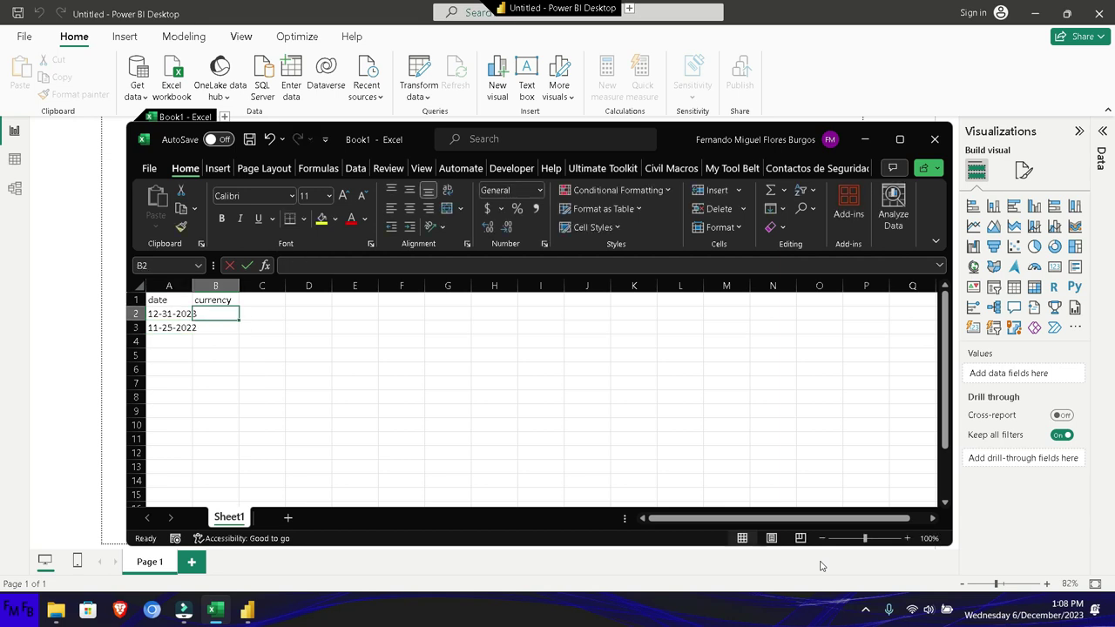
text(1.1)
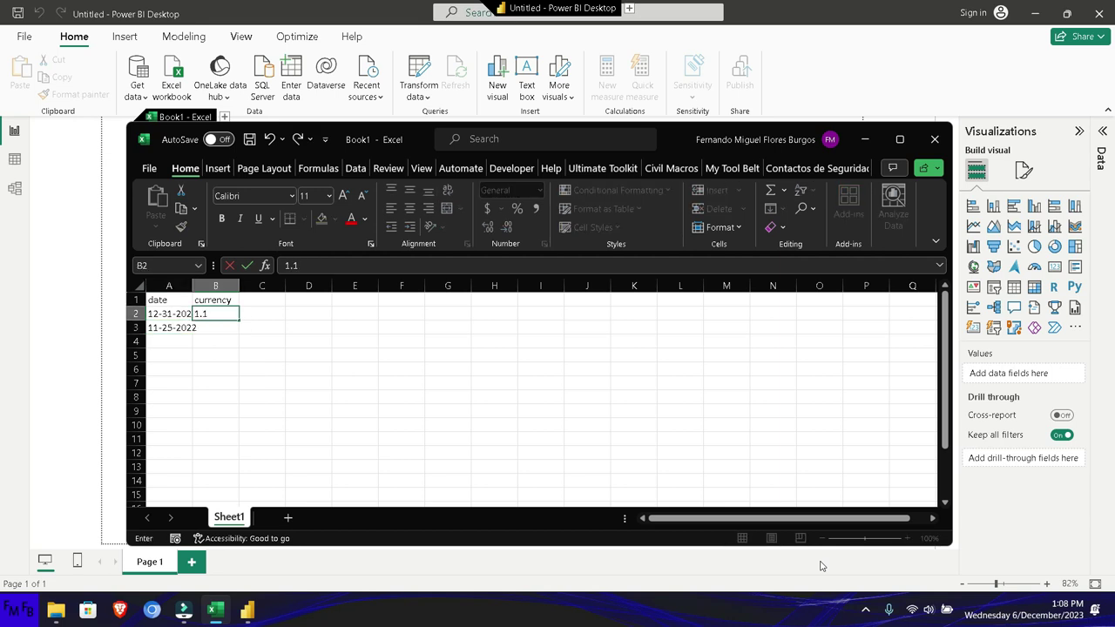
text(516)
key(Return)
text(2.3625)
key(Return)
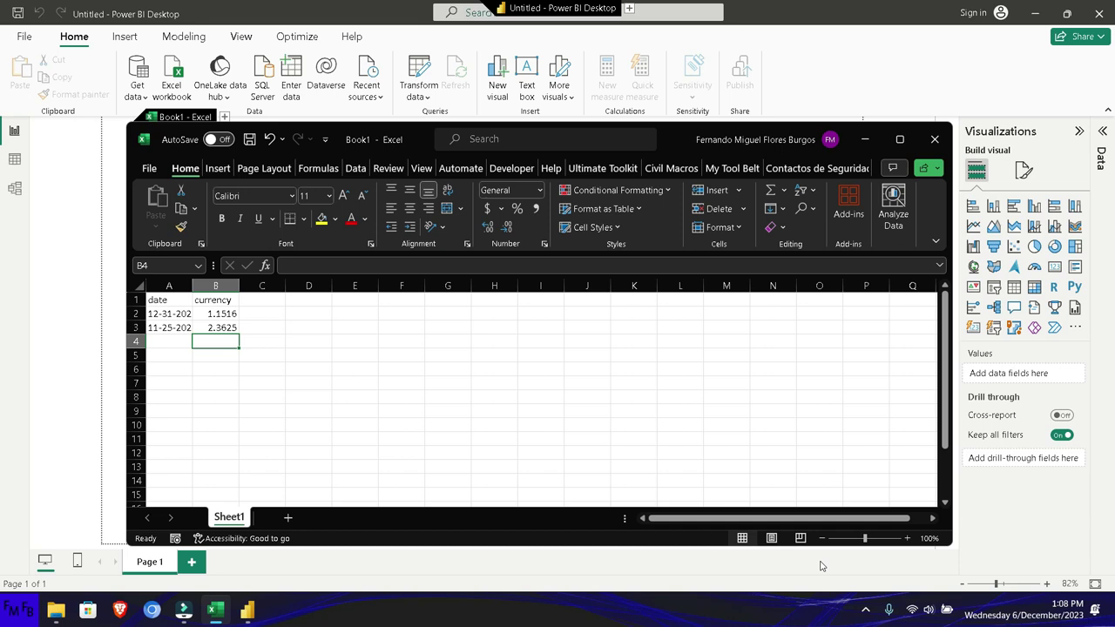
key(ctrl+o)
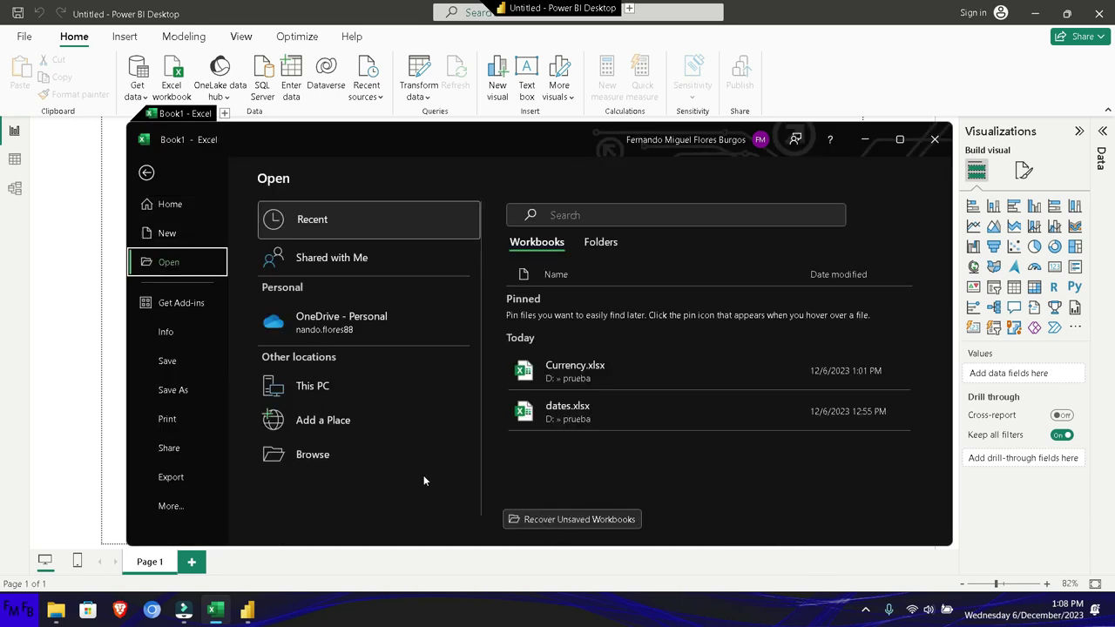
Step: Start Save As and browse to the prueba folder on Local Disk (D:)
click(175, 391)
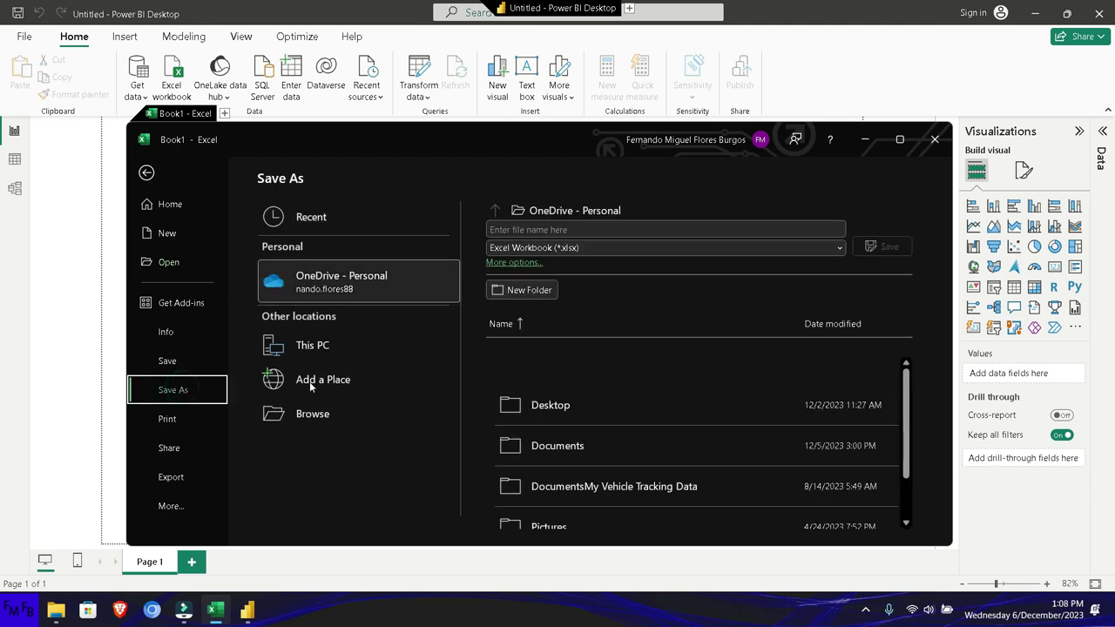
click(336, 406)
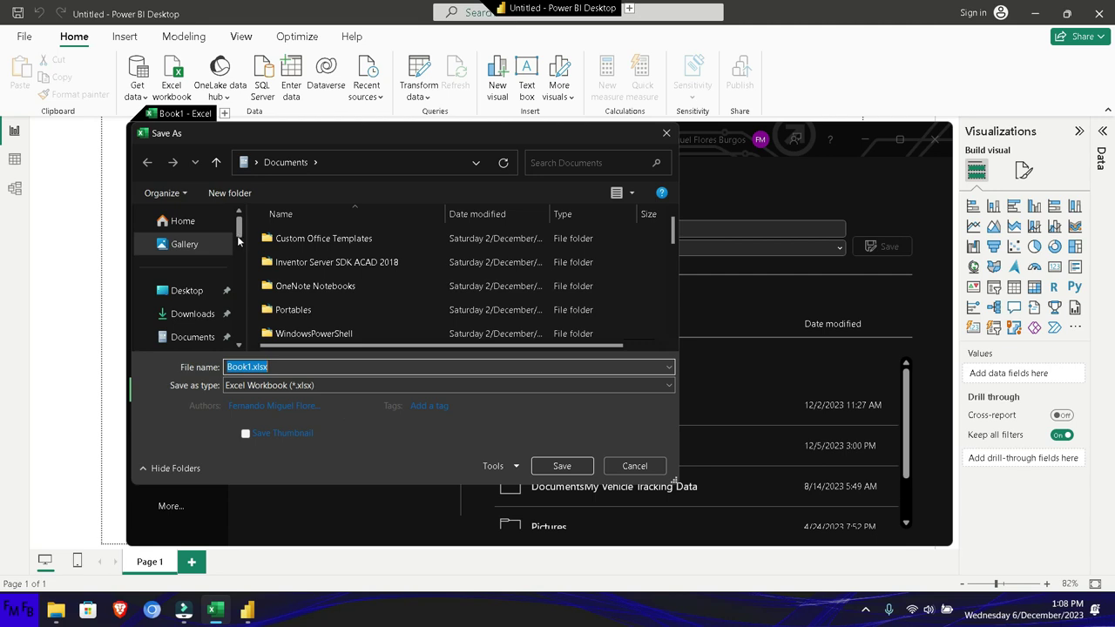
drag(240, 227, 244, 342)
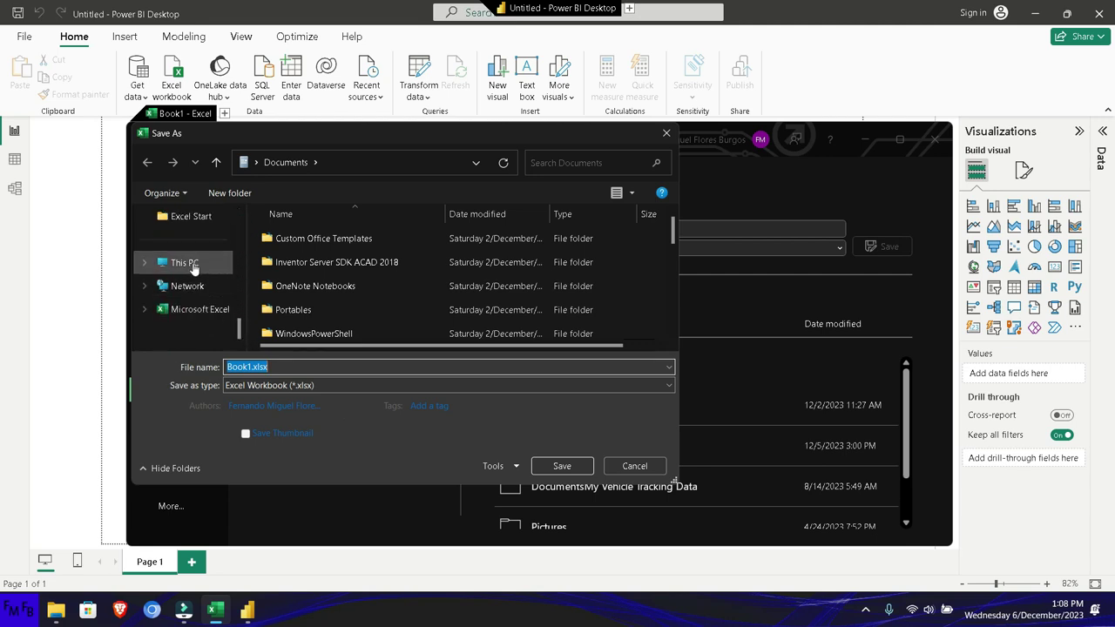
click(183, 262)
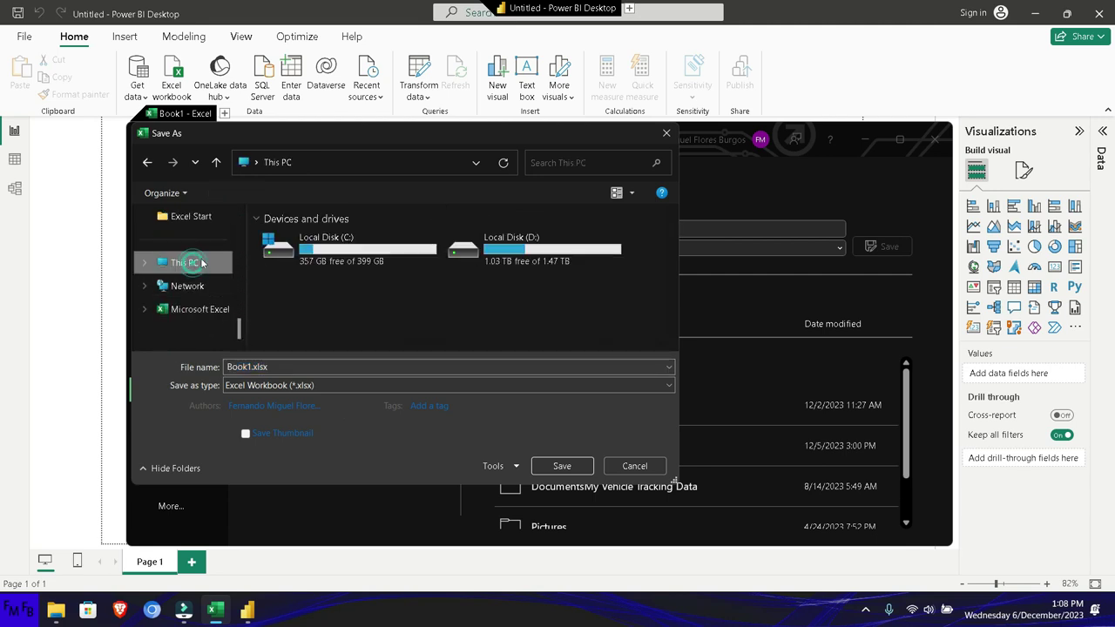
double_click(475, 256)
key(Down)
key(Down)
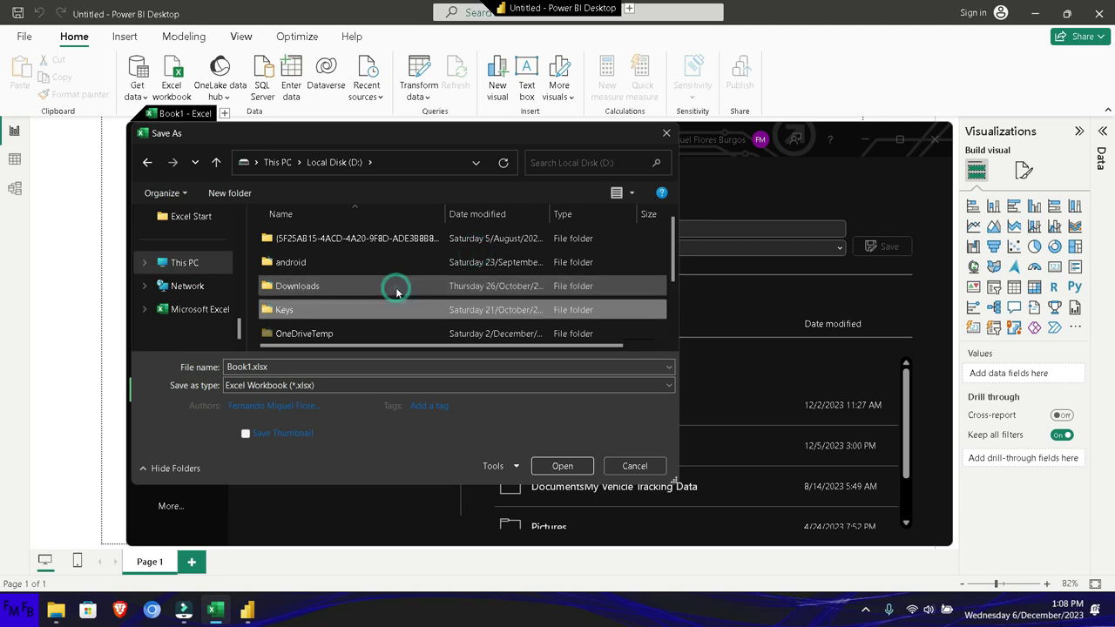
key(Down)
key(Down)
key(Down)
key(Return)
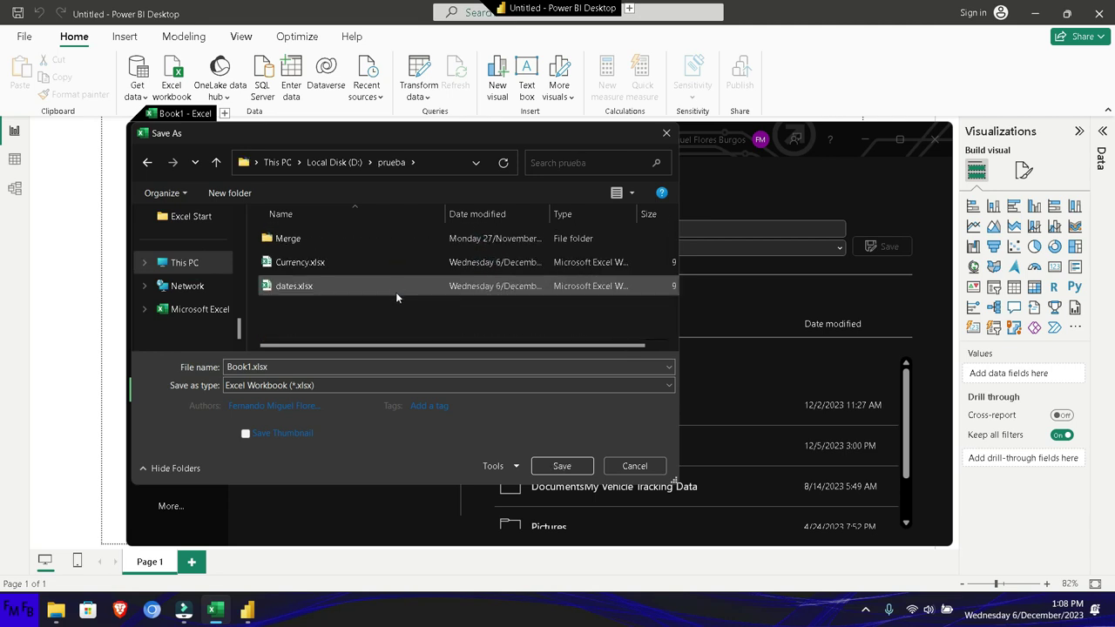
Step: Save the workbook as 'tipo de datos' and close it
click(380, 369)
text(tipo de datos)
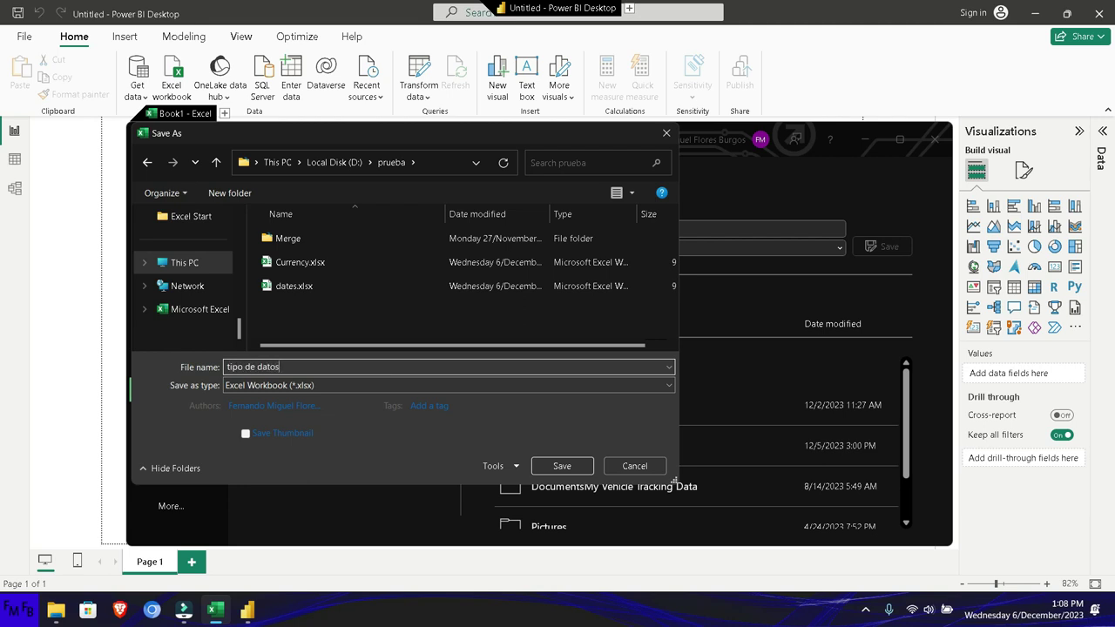
key(Return)
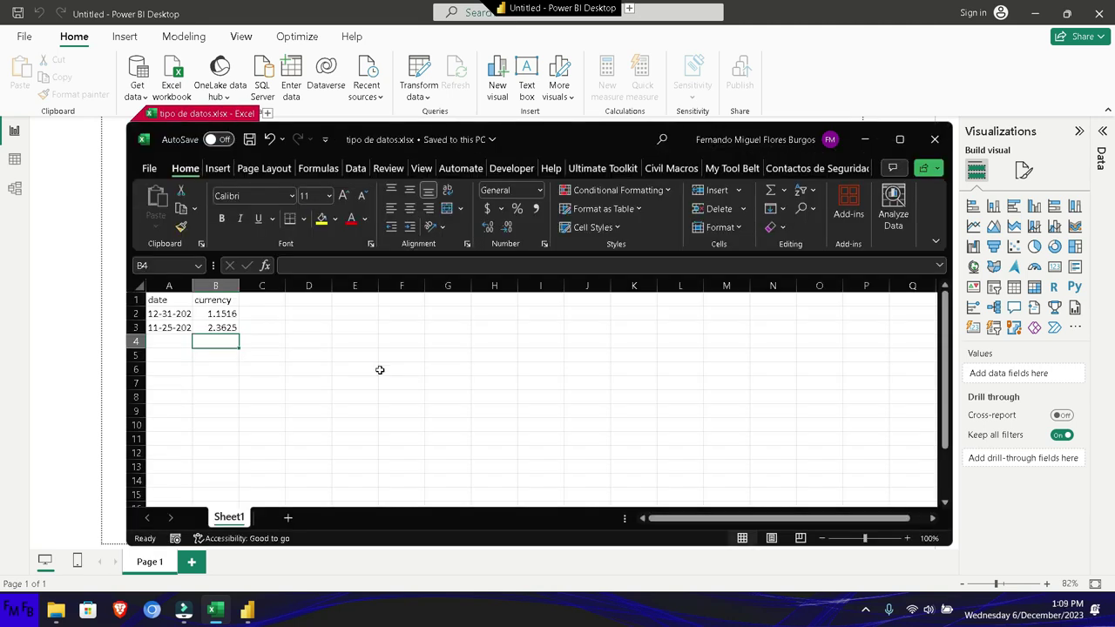
key(alt+Tab)
Step: Import Sheet1 of tipo de datos.xlsx via Get data > Excel workbook and choose Transform Data
click(139, 97)
click(159, 149)
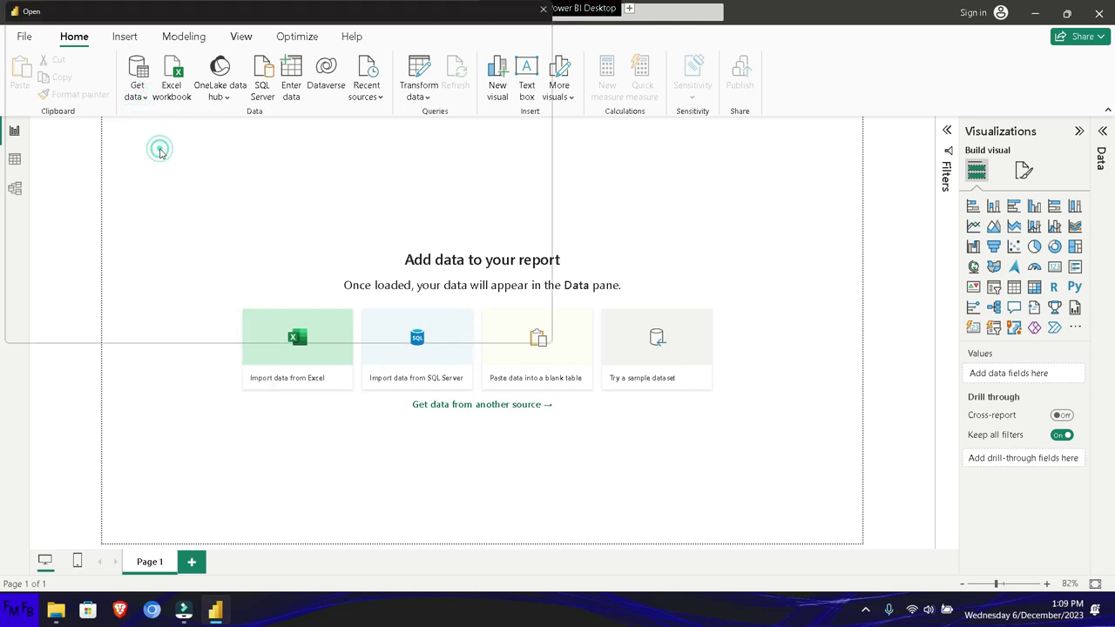
double_click(192, 188)
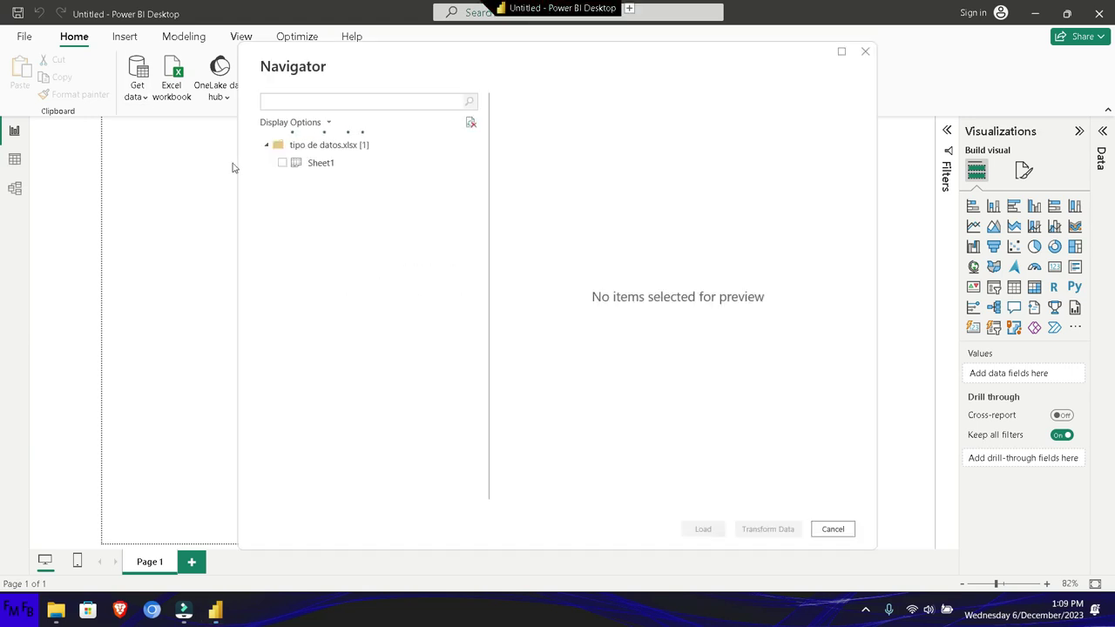
click(281, 164)
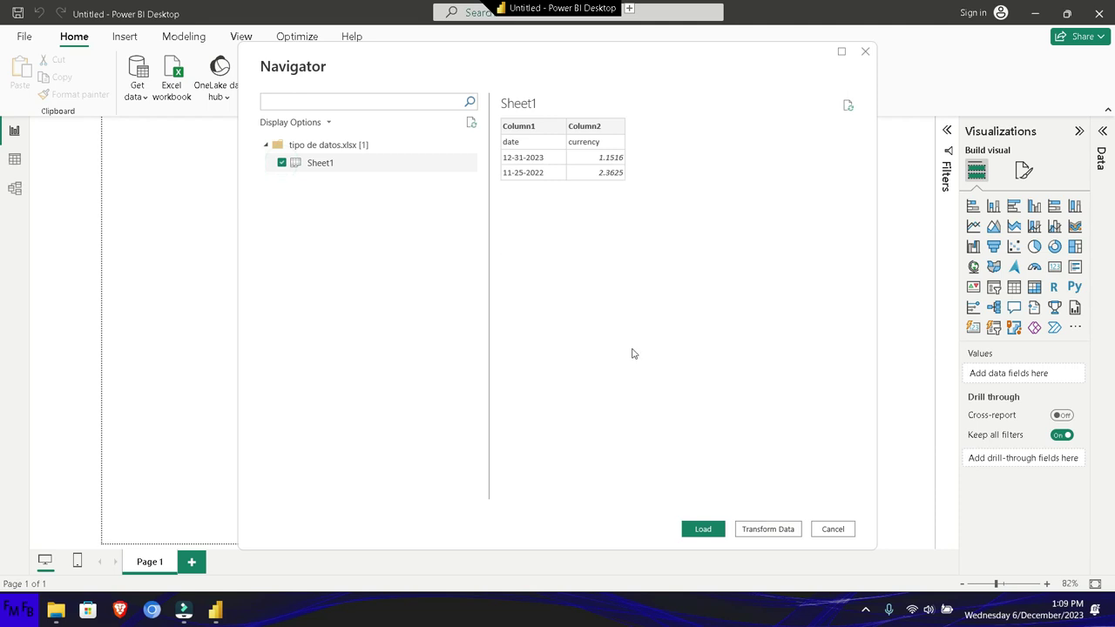
click(772, 529)
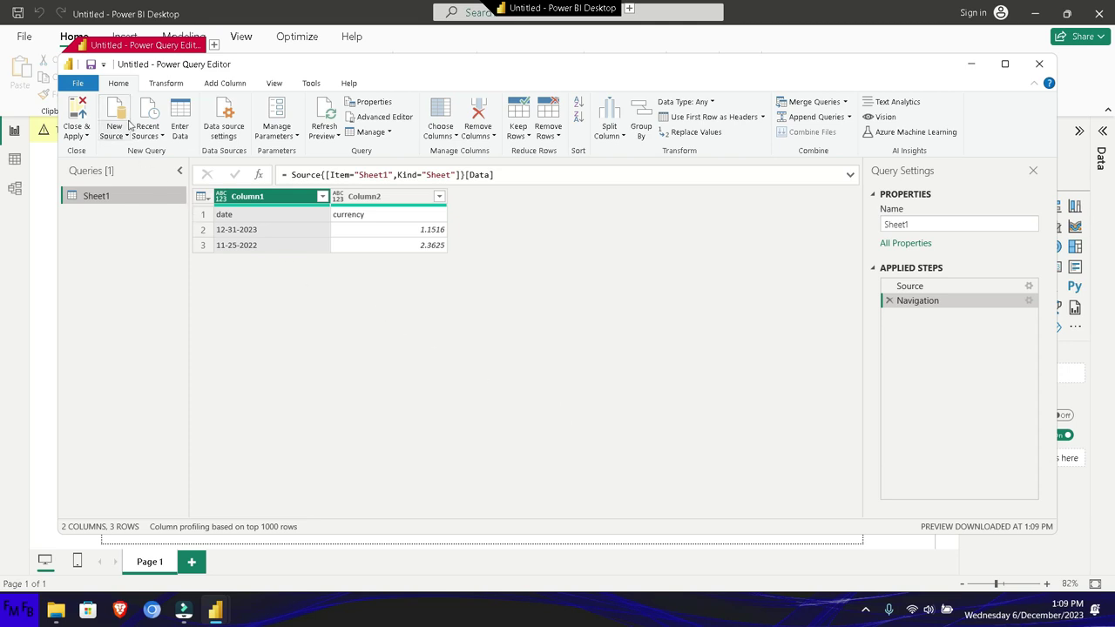
Step: Apply Detect Data Type from the Transform tab so Column1 becomes Text
click(150, 84)
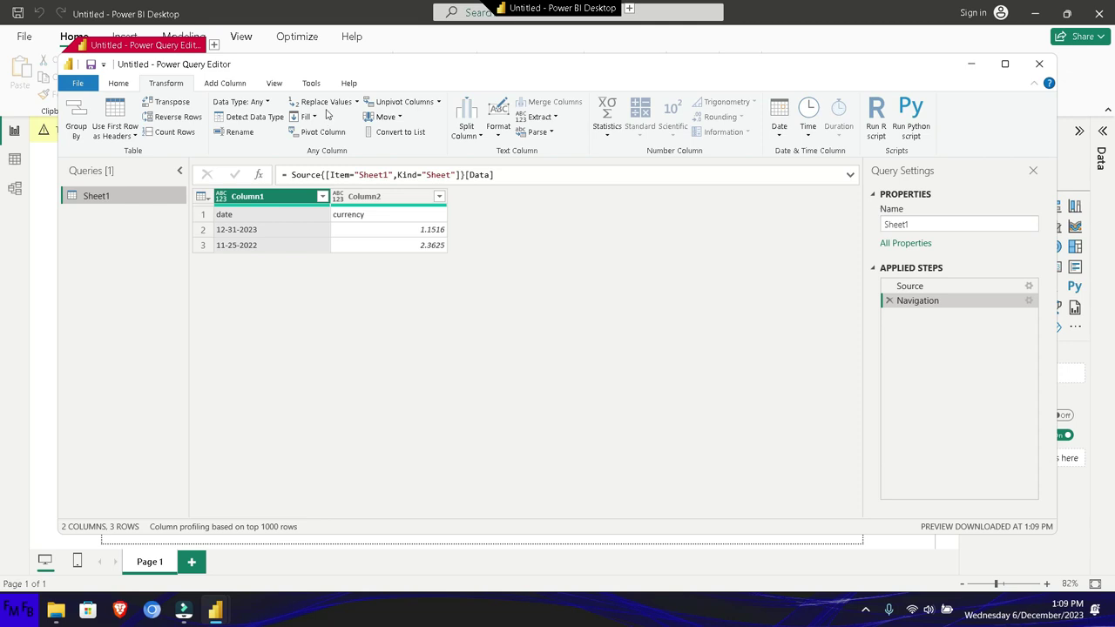
click(269, 103)
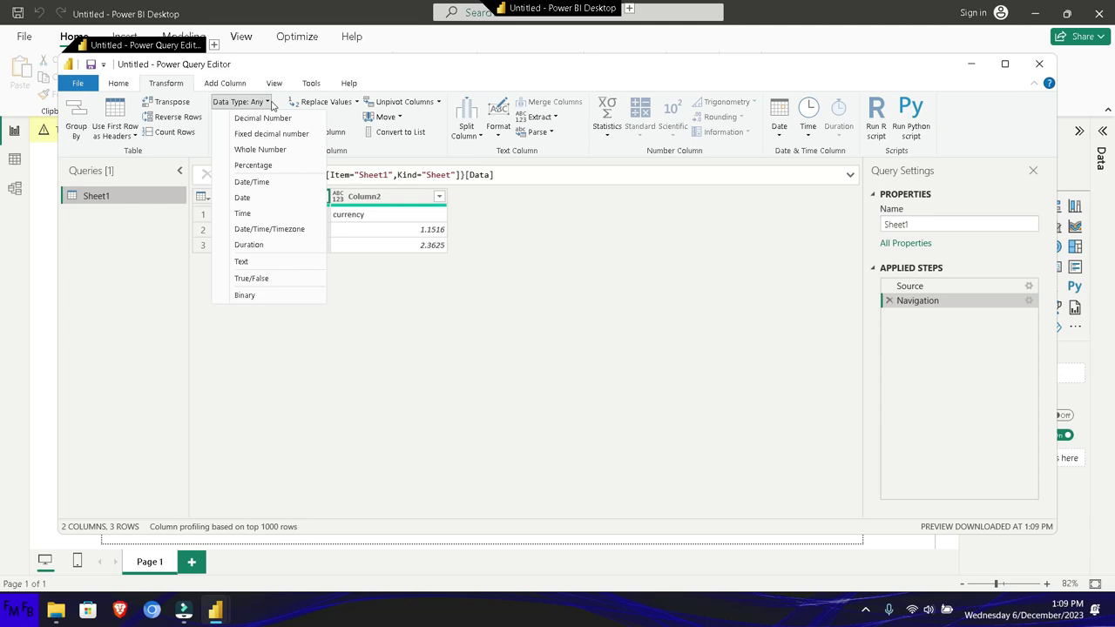
click(270, 103)
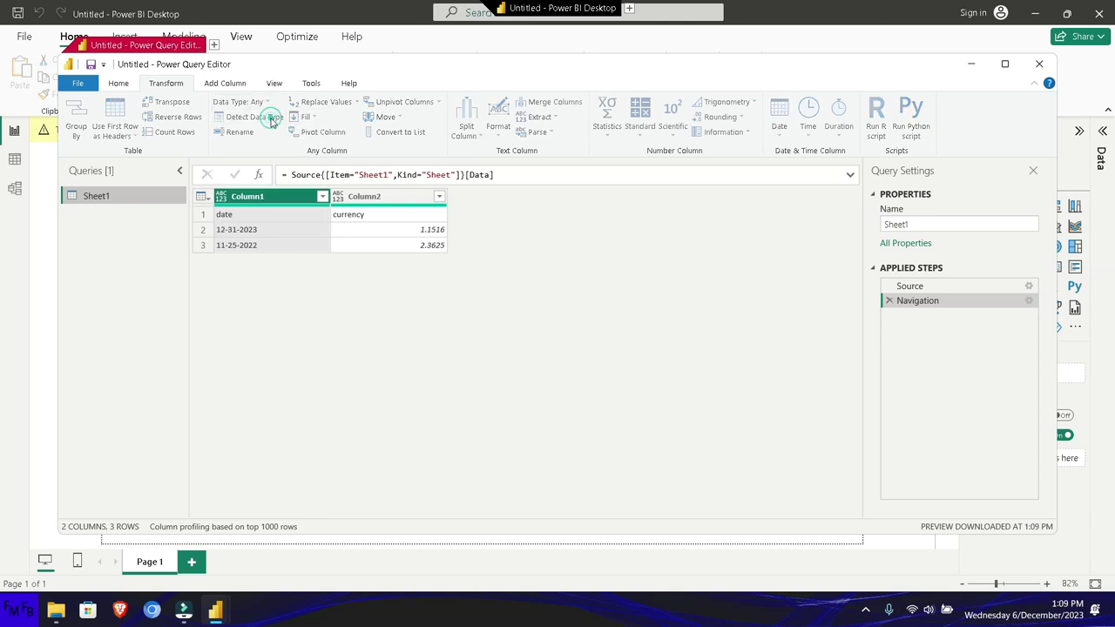
click(272, 119)
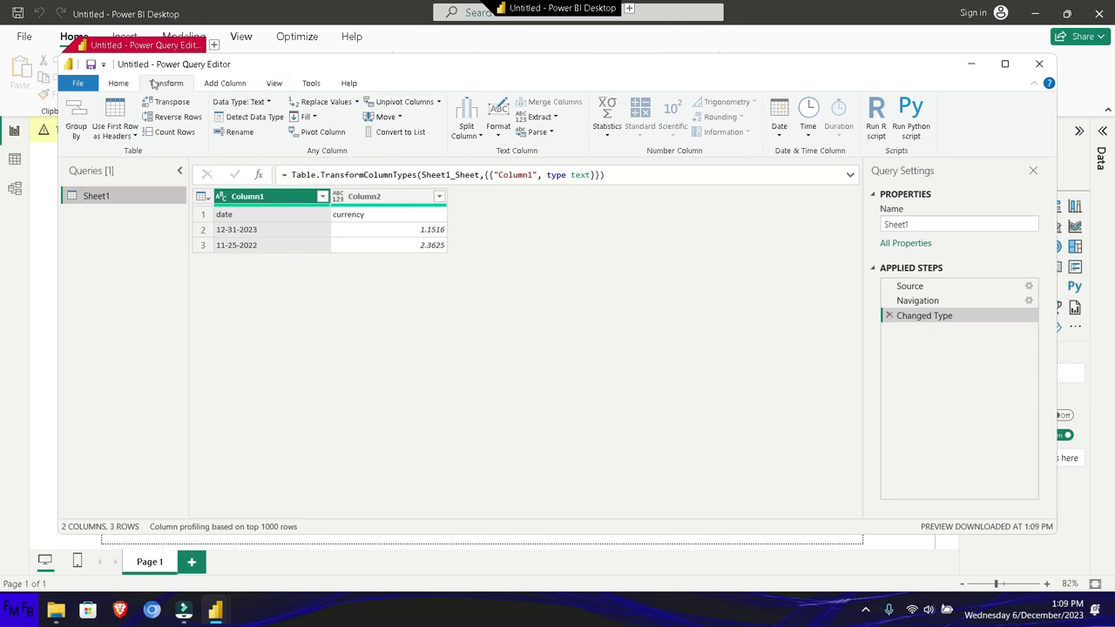
click(123, 84)
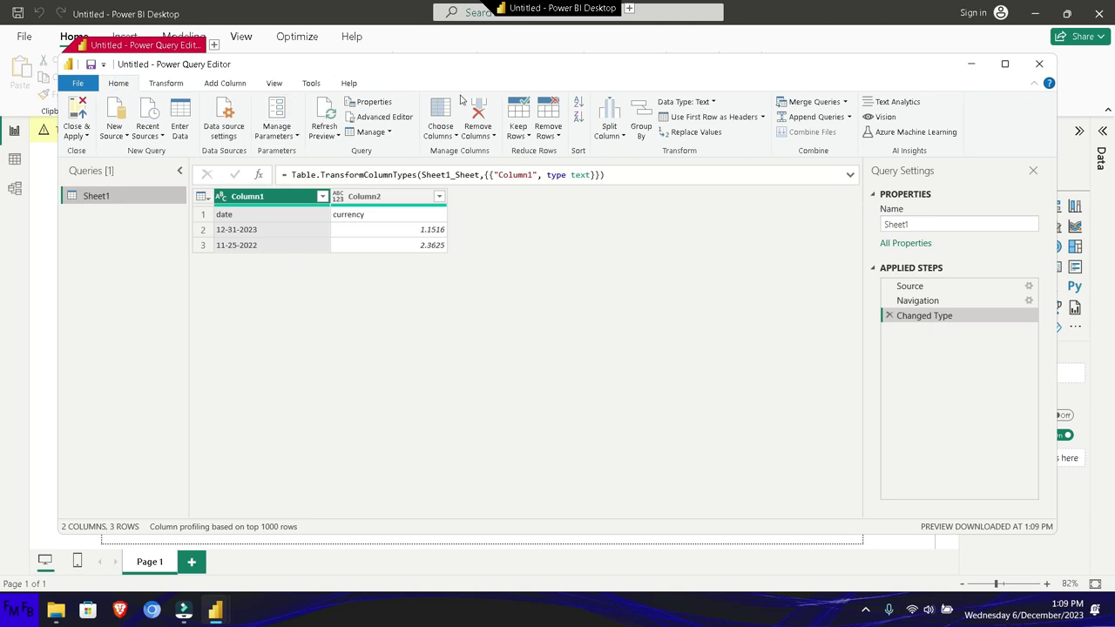
Step: Promote the first row to headers (date, currency) and change the date column to the Date type
click(710, 119)
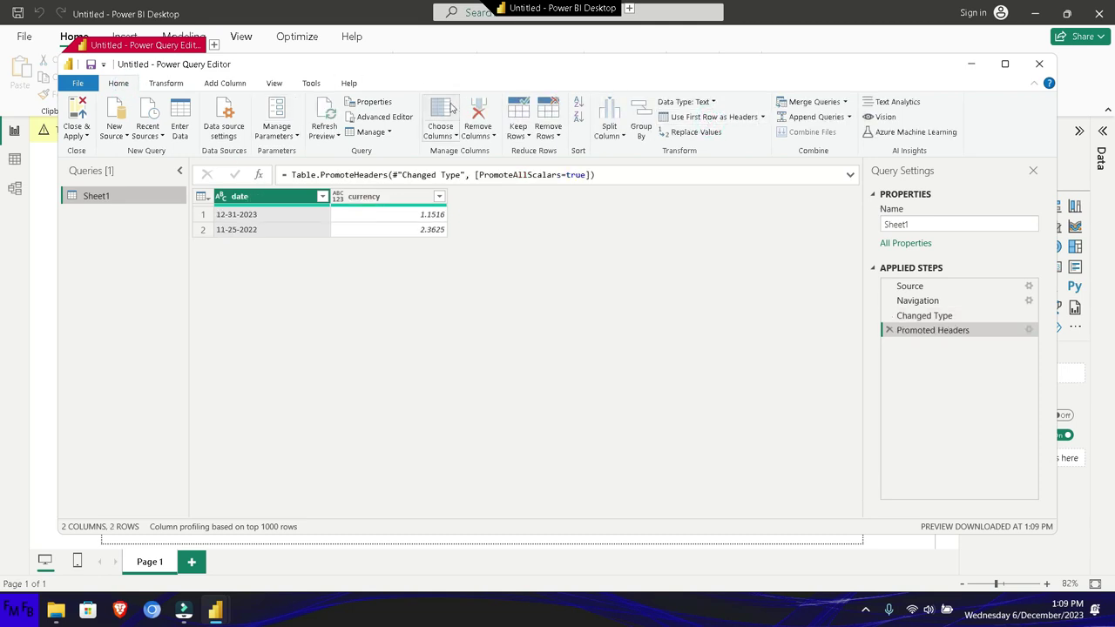
click(174, 89)
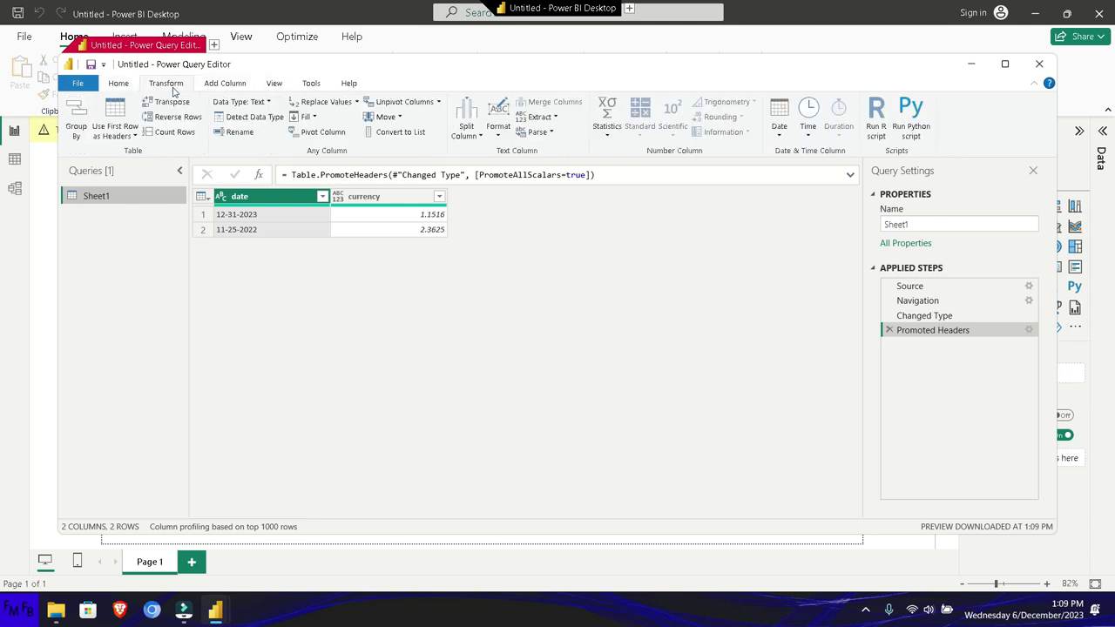
click(238, 119)
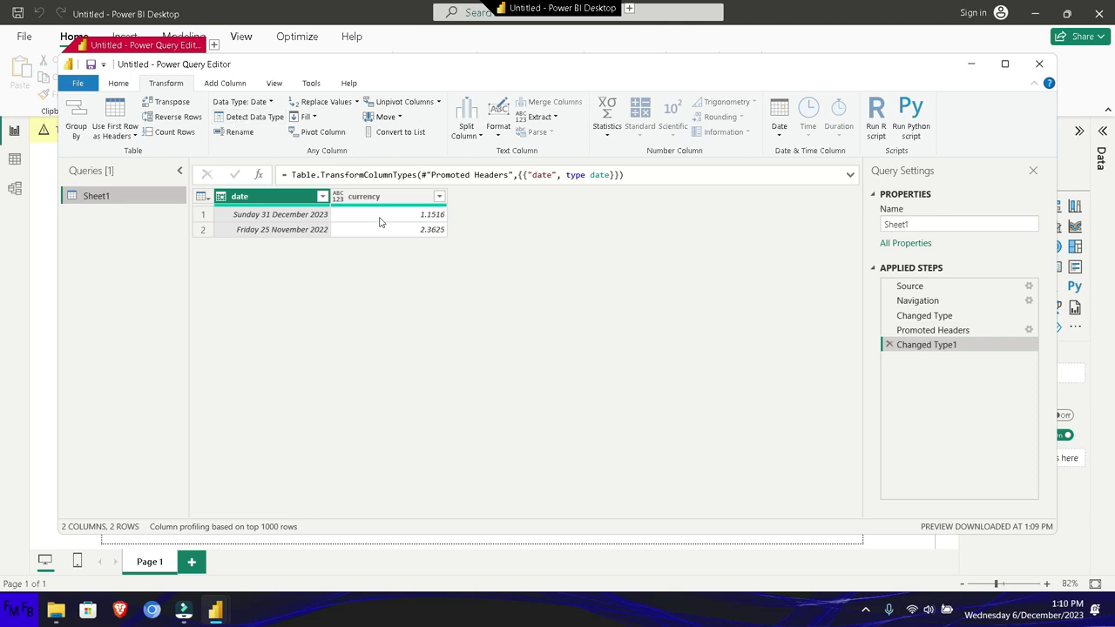
click(866, 609)
right_click(837, 566)
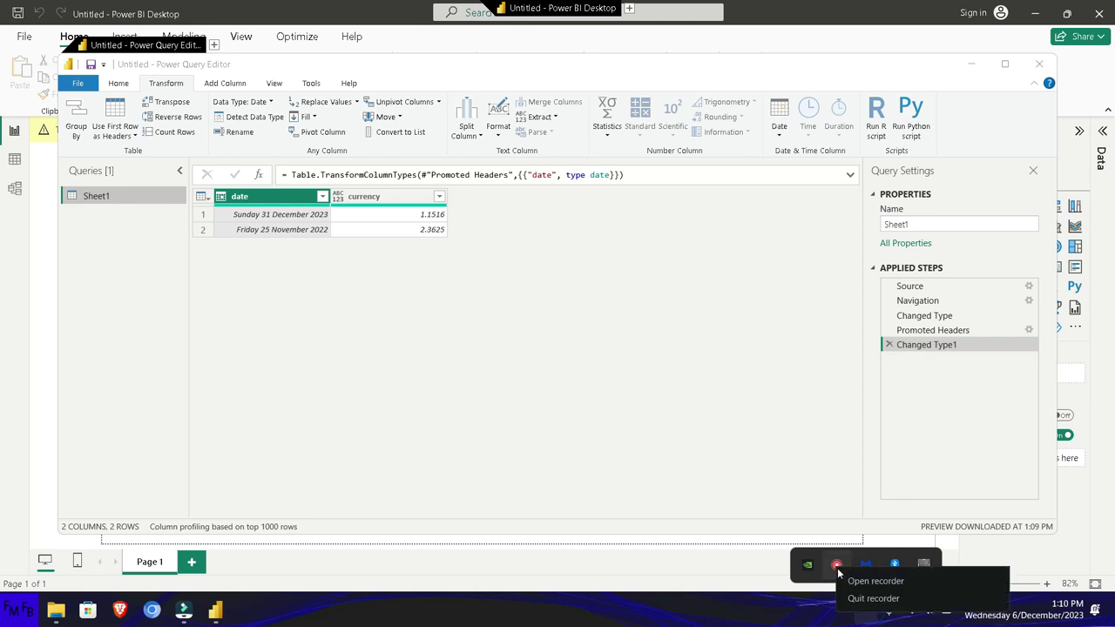